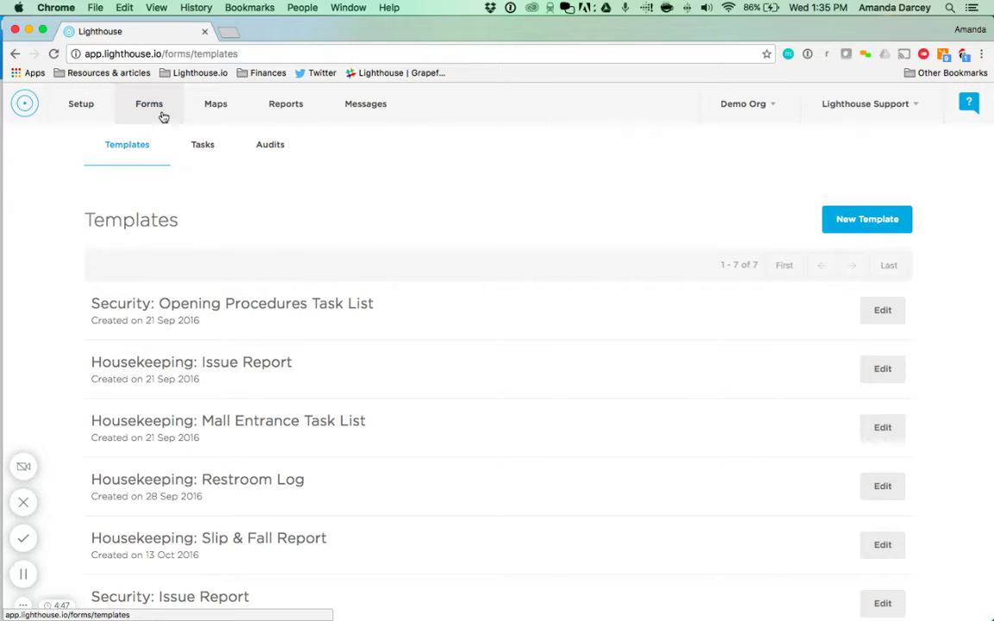
Step: Switch from the form templates to the Audits list under Forms
{"action": "left_click", "coordinate": [269, 152]}
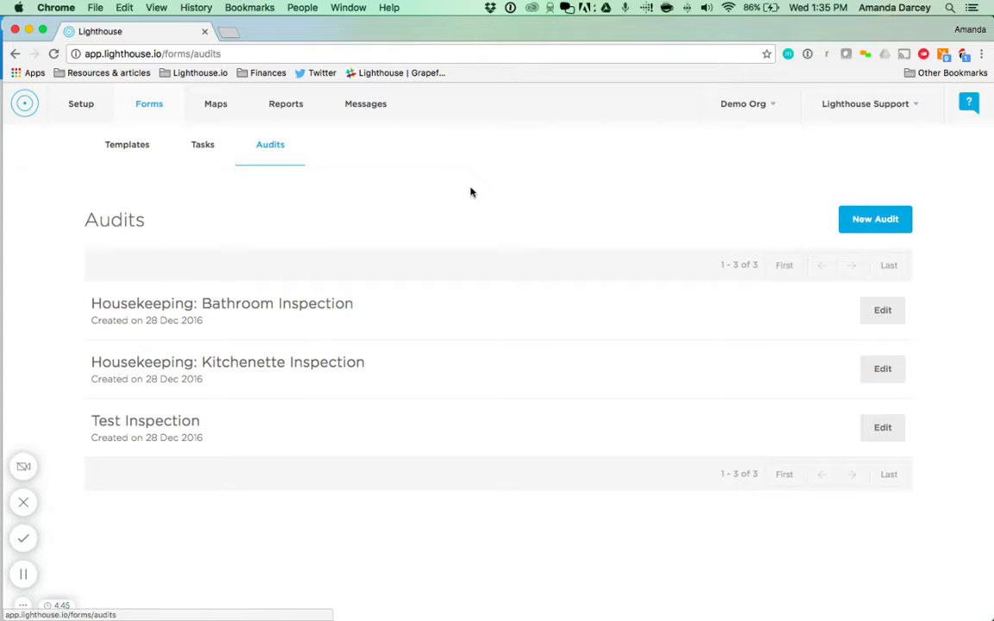
Step: Create a new audit titled 'Test Inspection' with location Shopping Mall
{"action": "left_click", "coordinate": [875, 220]}
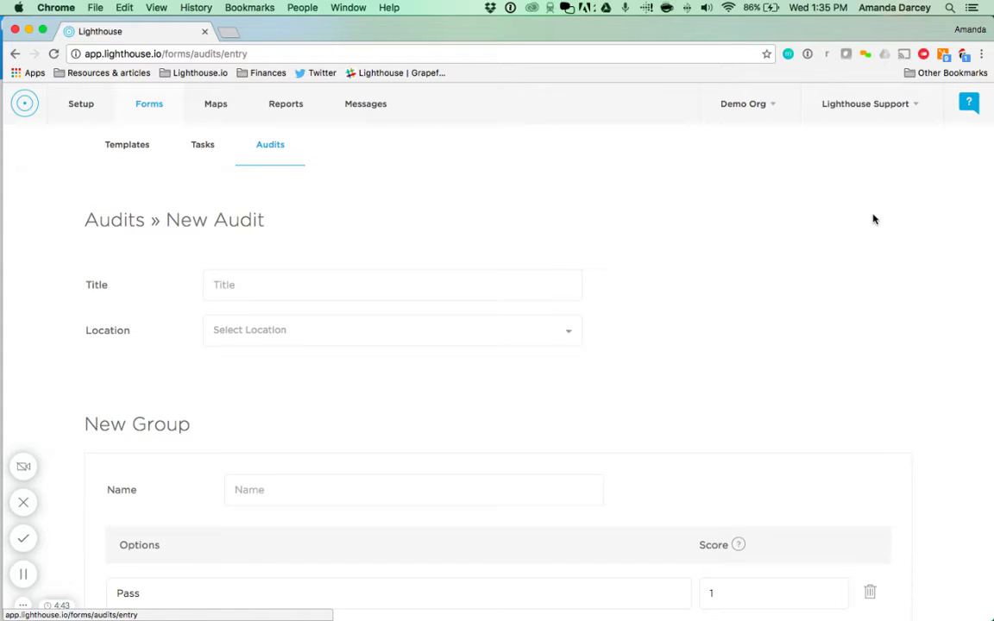
{"action": "left_click", "coordinate": [428, 286]}
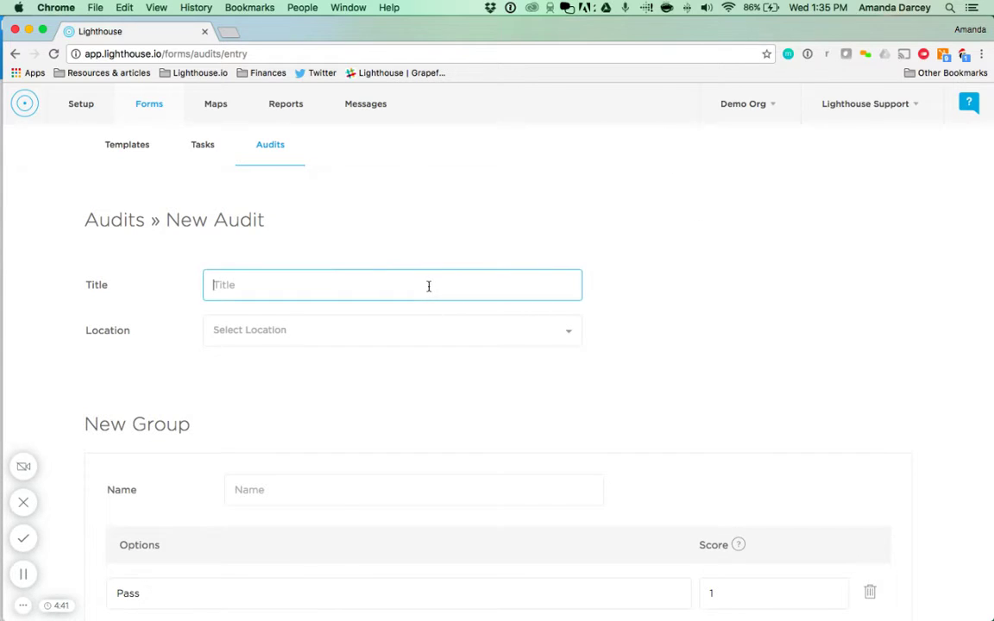
{"action": "type", "text": "Test Ins"}
{"action": "type", "text": "pection"}
{"action": "left_click", "coordinate": [402, 328]}
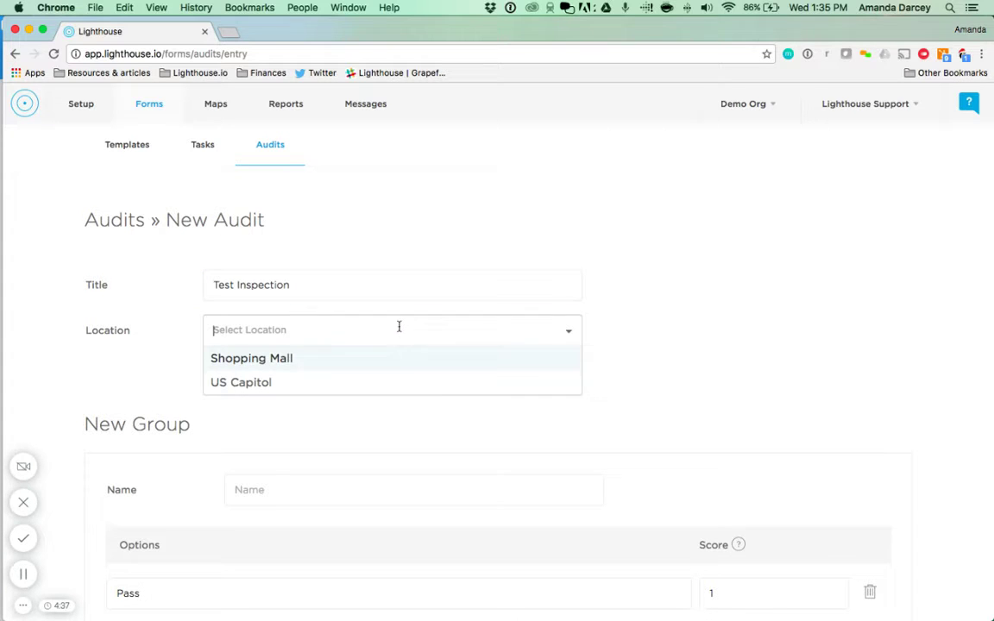
{"action": "left_click", "coordinate": [378, 361]}
{"action": "scroll", "coordinate": [369, 386], "scroll_direction": "down", "scroll_amount": 5}
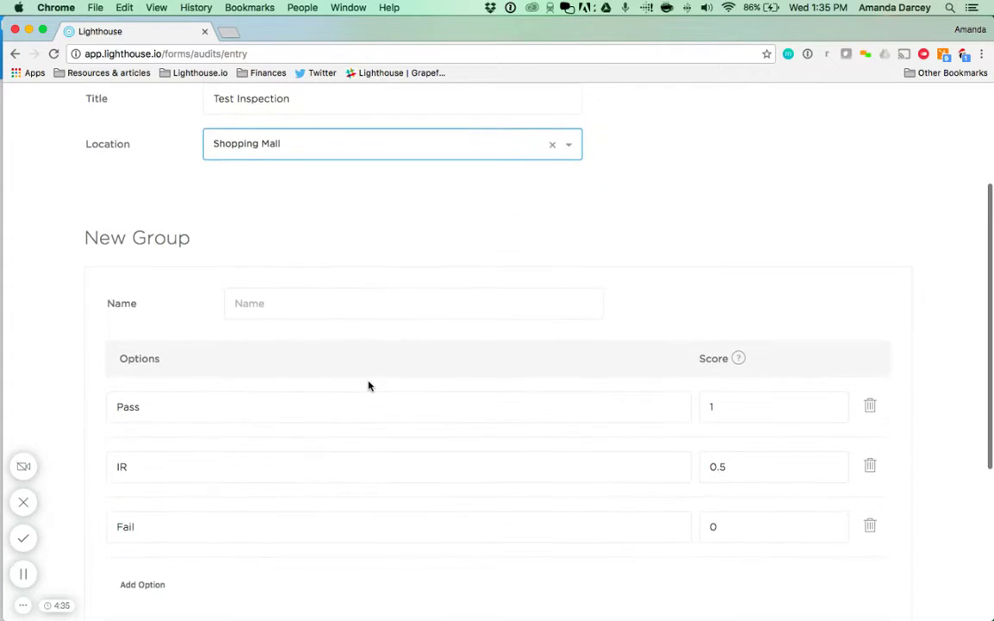
{"action": "scroll", "coordinate": [369, 386], "scroll_direction": "down", "scroll_amount": 1}
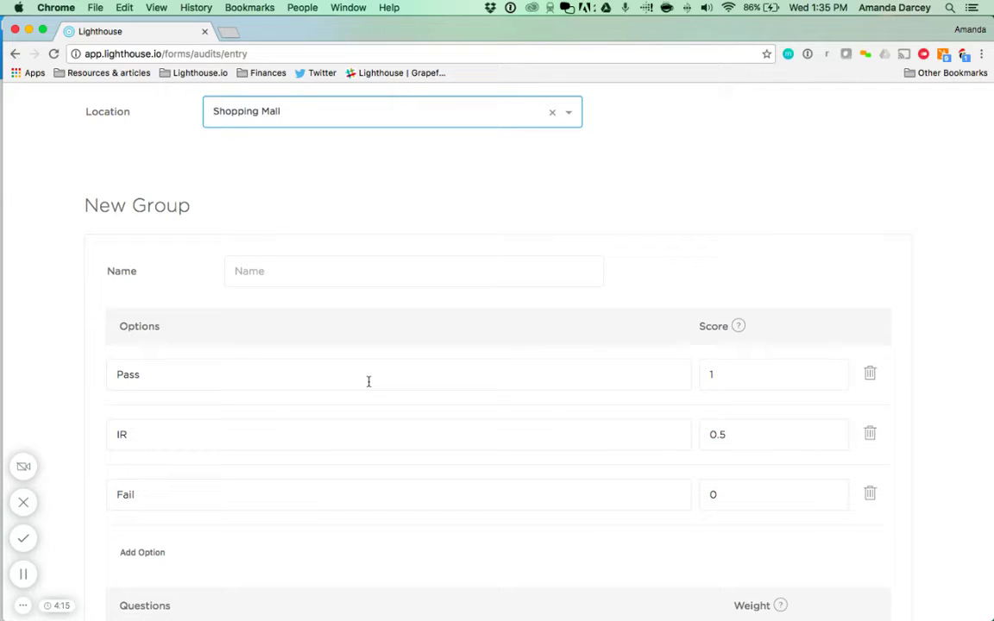
Step: Name the audit's first question group 'Entrances'
{"action": "left_click", "coordinate": [330, 267]}
{"action": "type", "text": "Entra"}
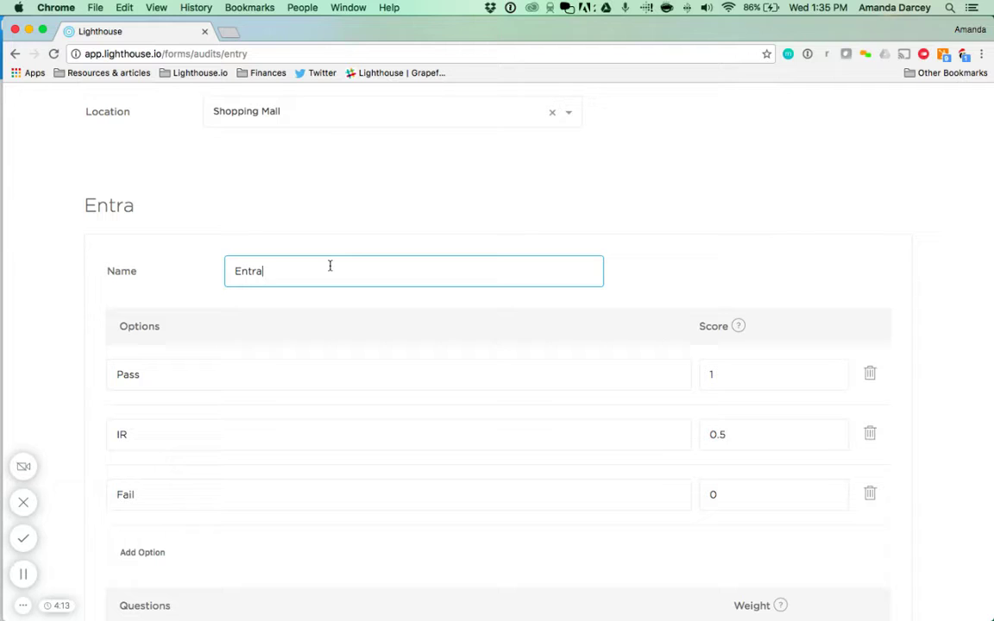
{"action": "type", "text": "nces"}
{"action": "scroll", "coordinate": [329, 345], "scroll_direction": "down", "scroll_amount": 1}
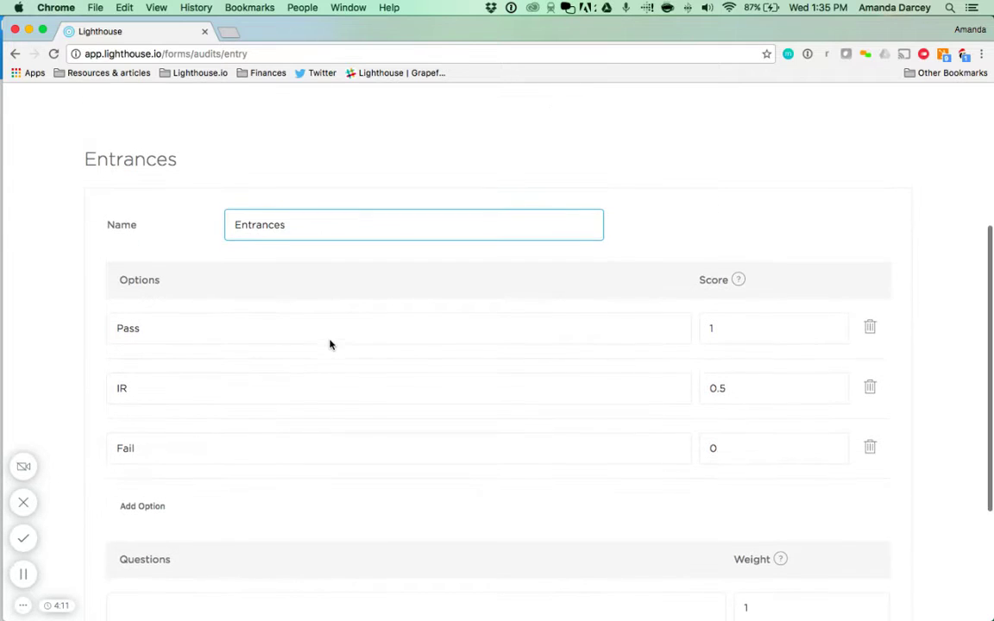
{"action": "scroll", "coordinate": [330, 345], "scroll_direction": "down", "scroll_amount": 1}
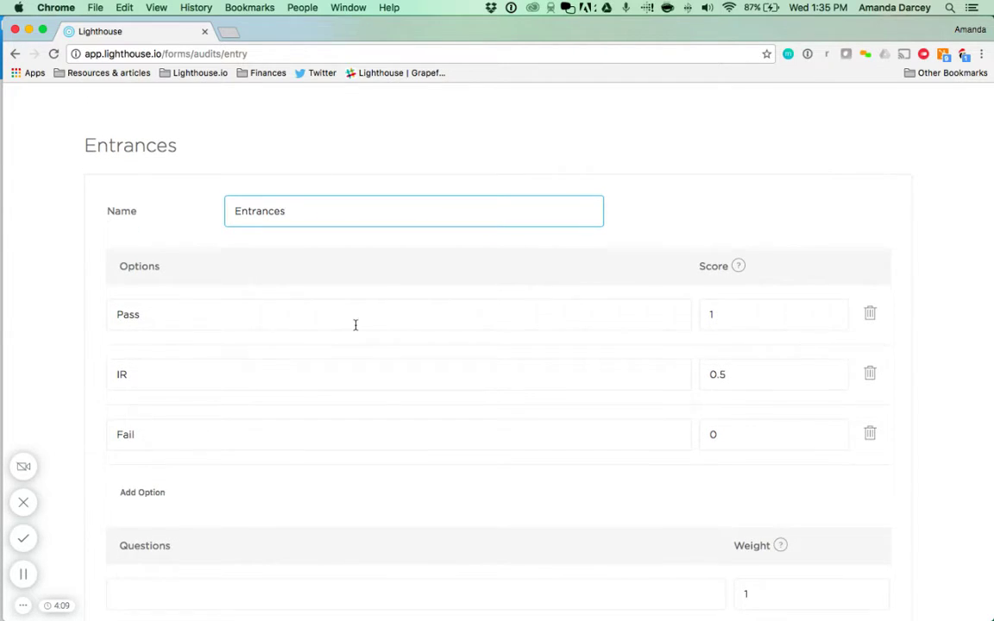
{"action": "scroll", "coordinate": [355, 324], "scroll_direction": "down", "scroll_amount": 1}
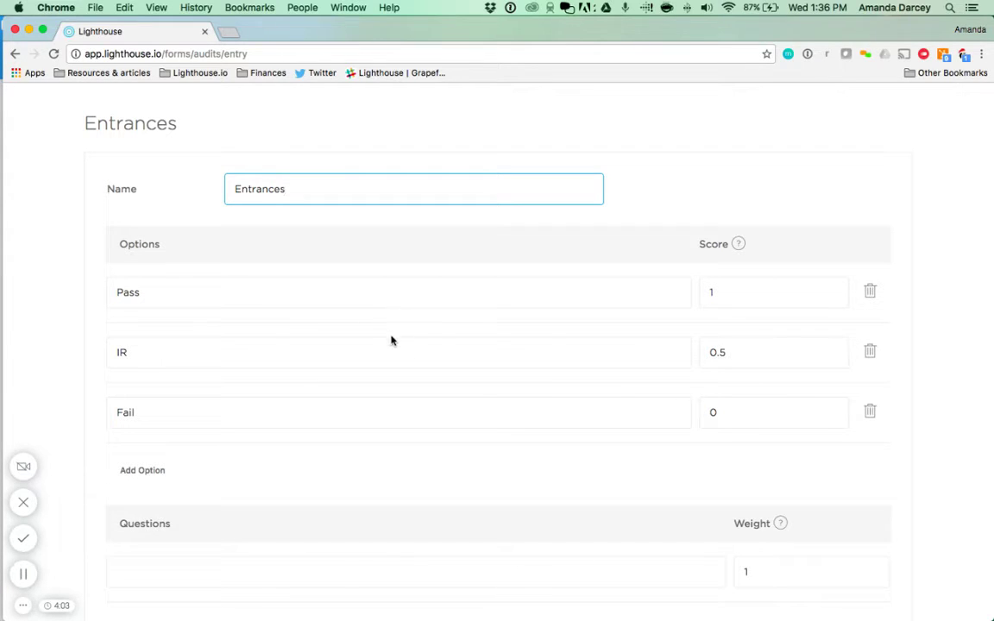
{"action": "scroll", "coordinate": [391, 339], "scroll_direction": "down", "scroll_amount": 1}
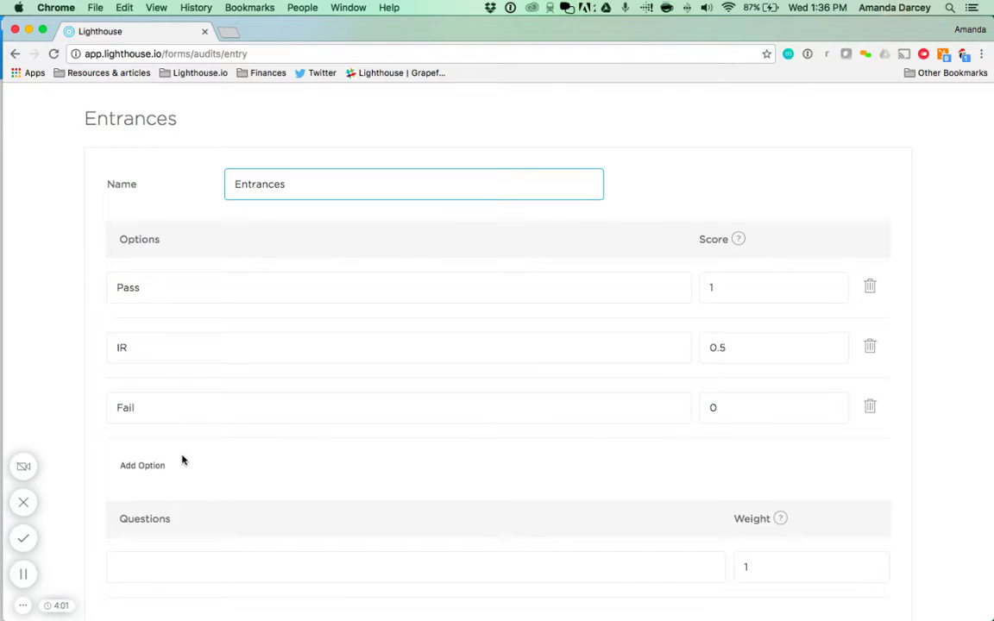
Step: Remove the IR answer option so Entrances offers only Pass and Fail
{"action": "left_click", "coordinate": [161, 469]}
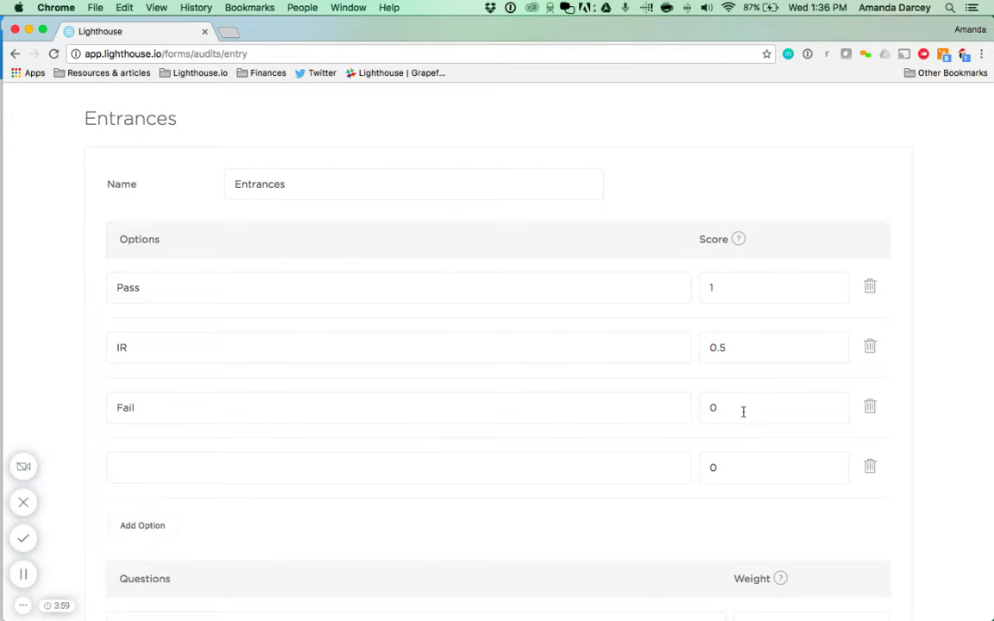
{"action": "left_click", "coordinate": [869, 468]}
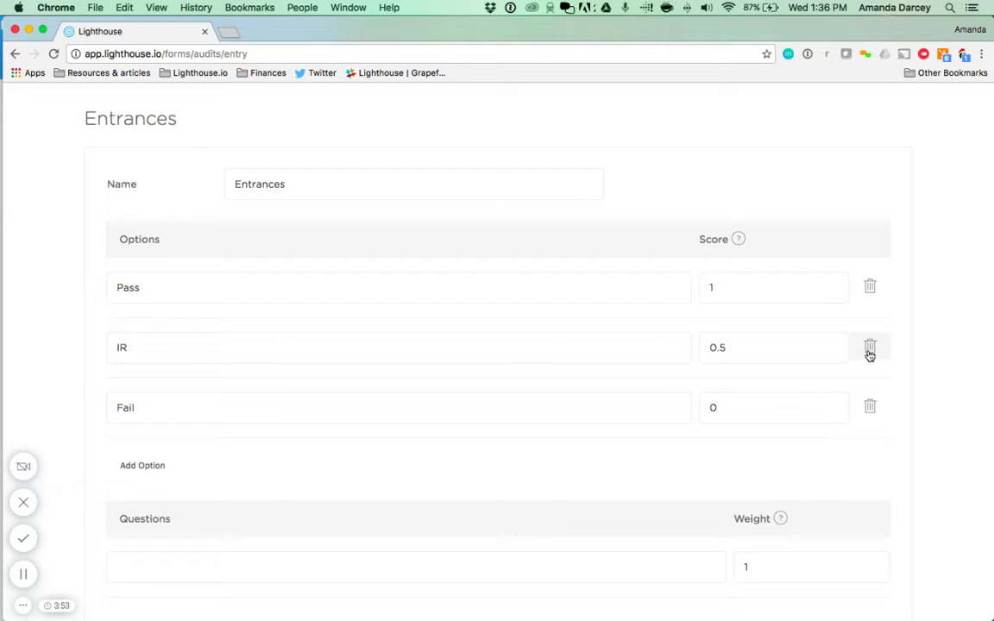
{"action": "left_click", "coordinate": [871, 350]}
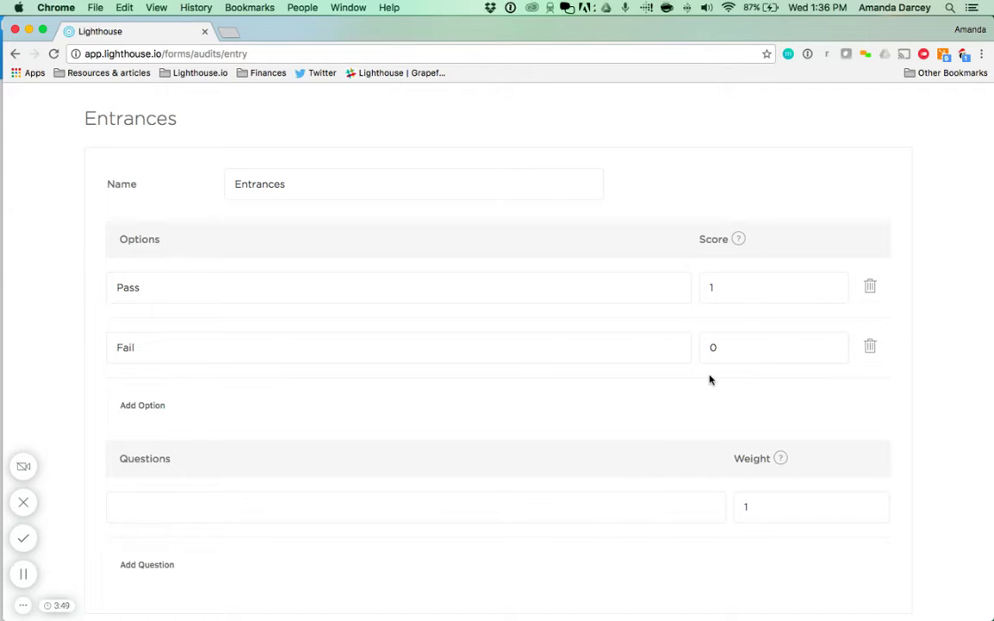
{"action": "scroll", "coordinate": [711, 379], "scroll_direction": "down", "scroll_amount": 1}
{"action": "scroll", "coordinate": [711, 380], "scroll_direction": "down", "scroll_amount": 1}
{"action": "scroll", "coordinate": [711, 380], "scroll_direction": "down", "scroll_amount": 2}
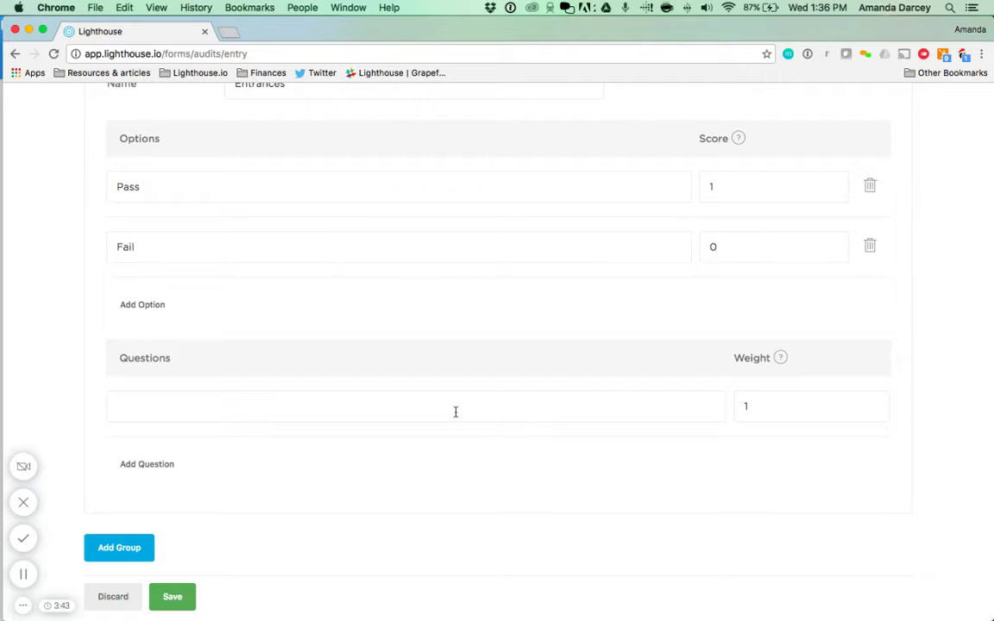
Step: Enter the Entrances questions 'Are the floors swept?' and 'Is the glass clear?'
{"action": "scroll", "coordinate": [456, 412], "scroll_direction": "up", "scroll_amount": 1}
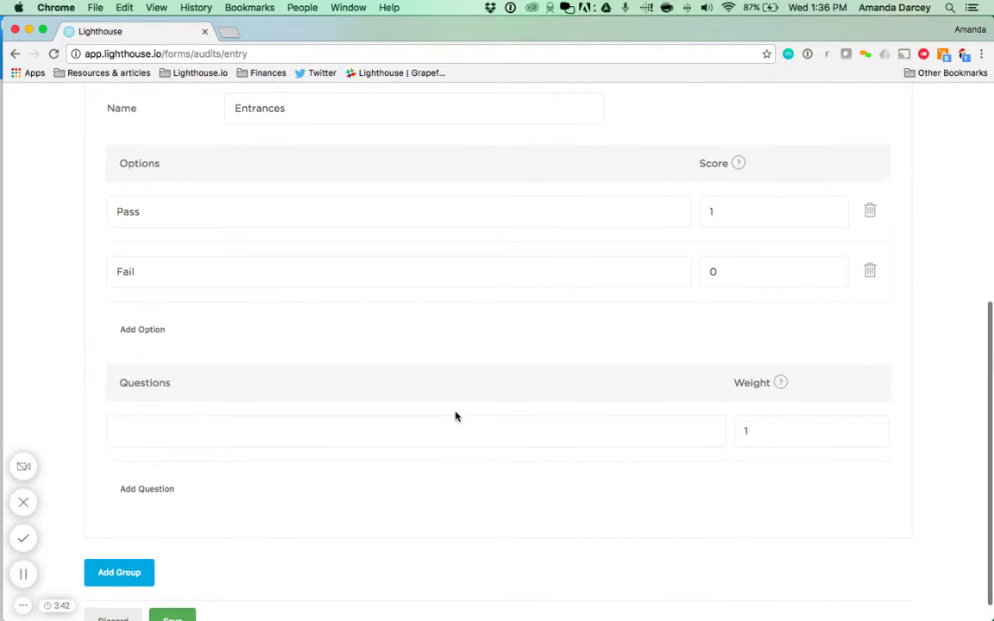
{"action": "left_click", "coordinate": [403, 421]}
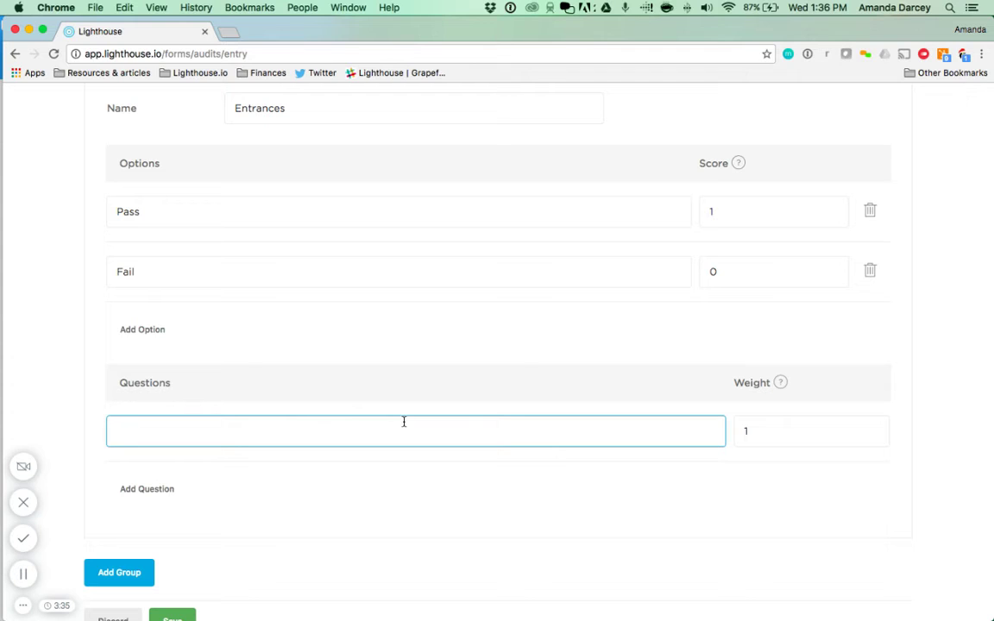
{"action": "type", "text": "Are t"}
{"action": "type", "text": "he floors s"}
{"action": "type", "text": "wept?"}
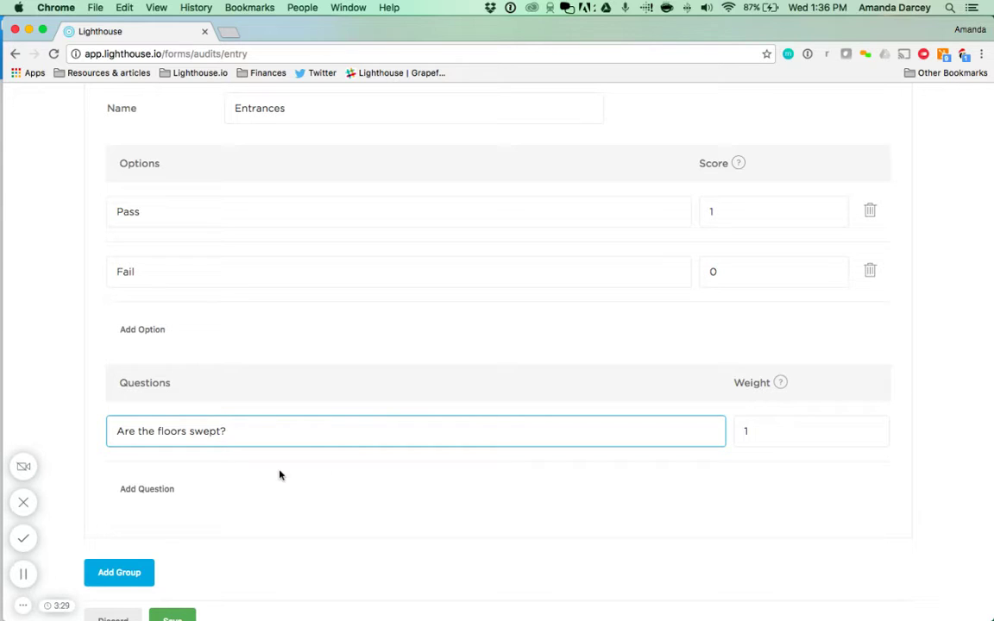
{"action": "left_click", "coordinate": [155, 490]}
{"action": "type", "text": "Is the g"}
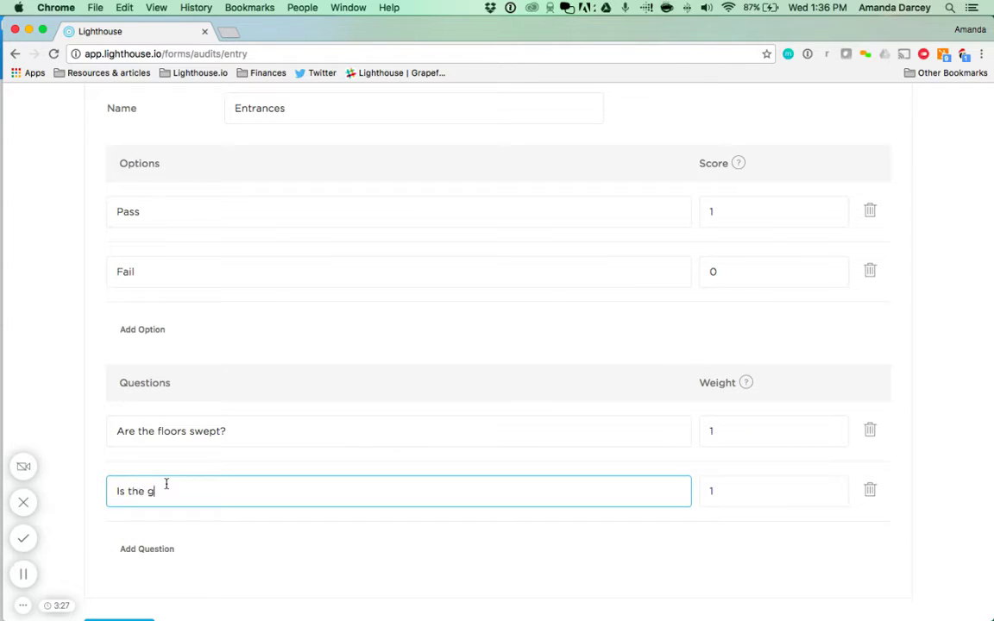
{"action": "type", "text": "lass clear?"}
{"action": "scroll", "coordinate": [220, 481], "scroll_direction": "down", "scroll_amount": 3}
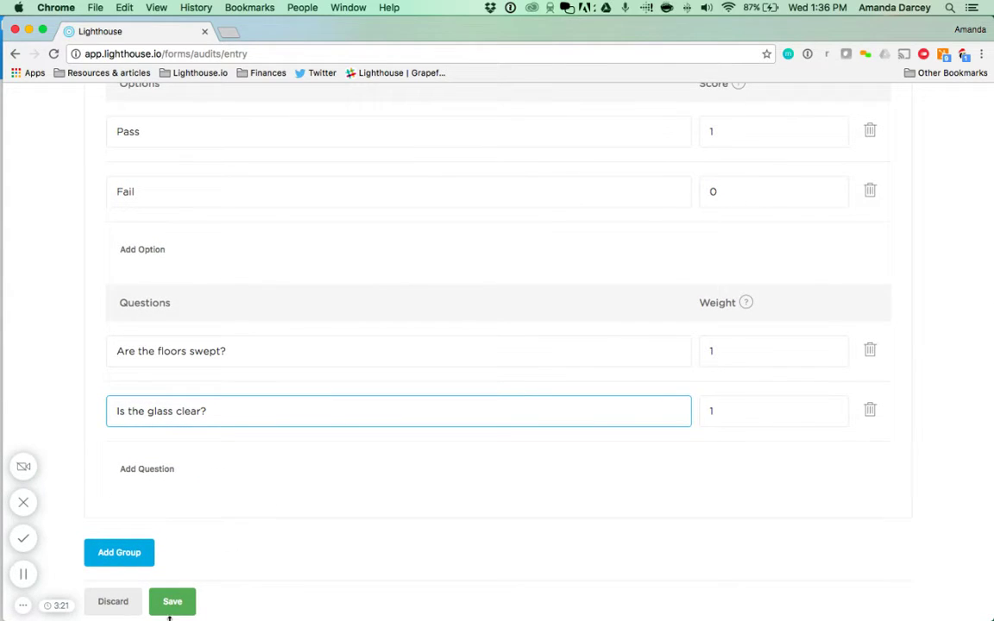
Step: Add a second question group named 'Bathroom'
{"action": "left_click", "coordinate": [148, 553]}
{"action": "scroll", "coordinate": [279, 499], "scroll_direction": "down", "scroll_amount": 5}
{"action": "scroll", "coordinate": [278, 500], "scroll_direction": "down", "scroll_amount": 3}
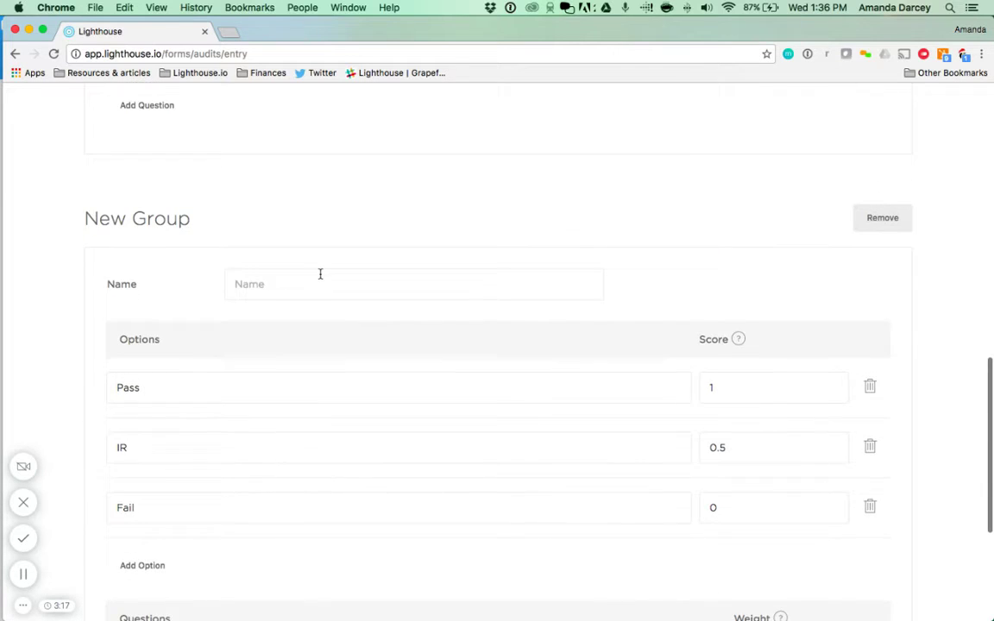
{"action": "left_click", "coordinate": [318, 275]}
{"action": "type", "text": "Bathroom"}
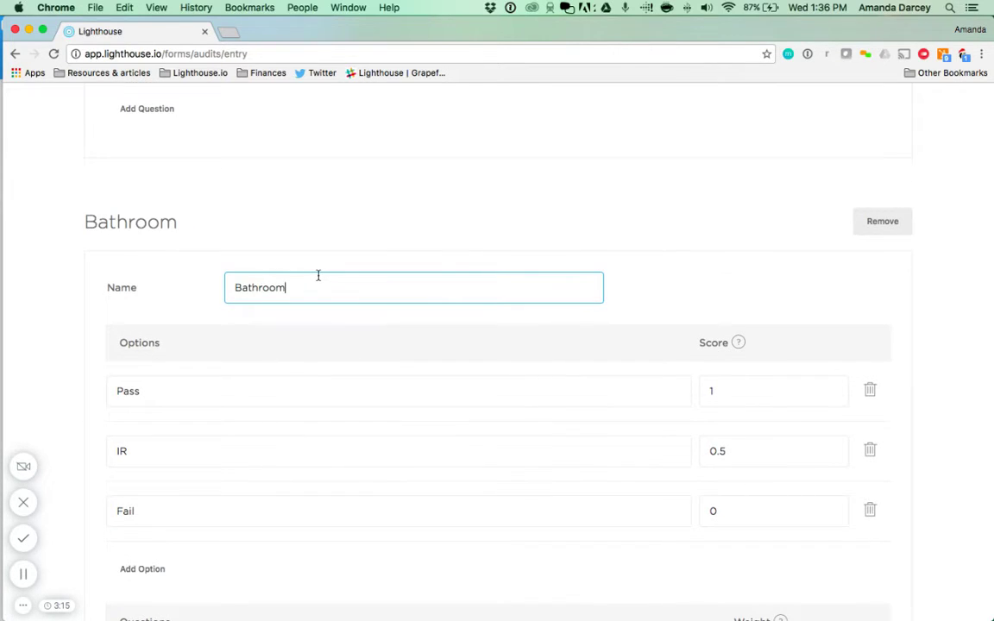
{"action": "scroll", "coordinate": [391, 389], "scroll_direction": "down", "scroll_amount": 1}
{"action": "scroll", "coordinate": [391, 391], "scroll_direction": "down", "scroll_amount": 2}
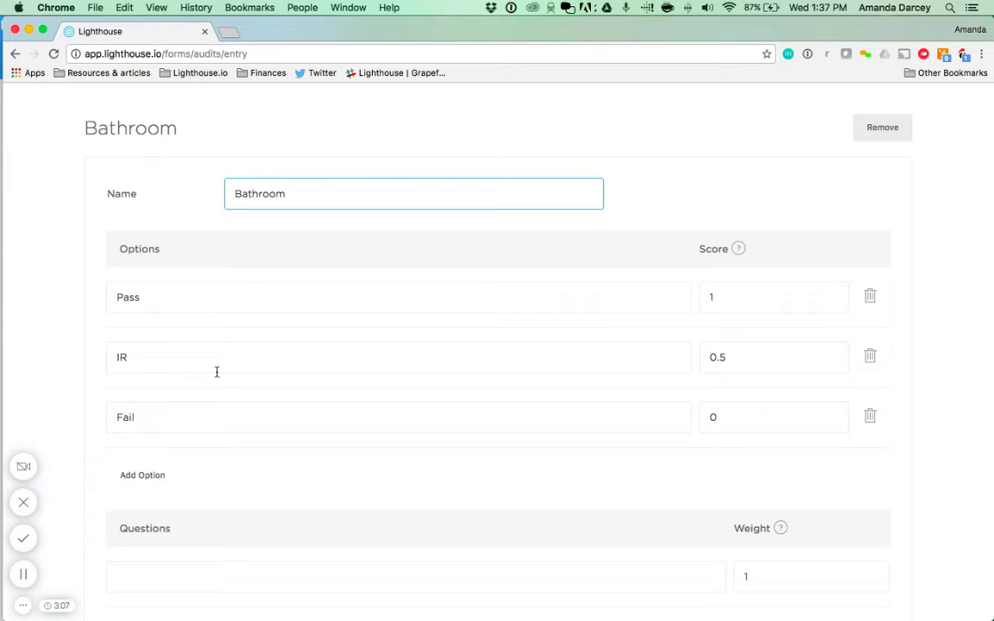
{"action": "scroll", "coordinate": [215, 433], "scroll_direction": "down", "scroll_amount": 3}
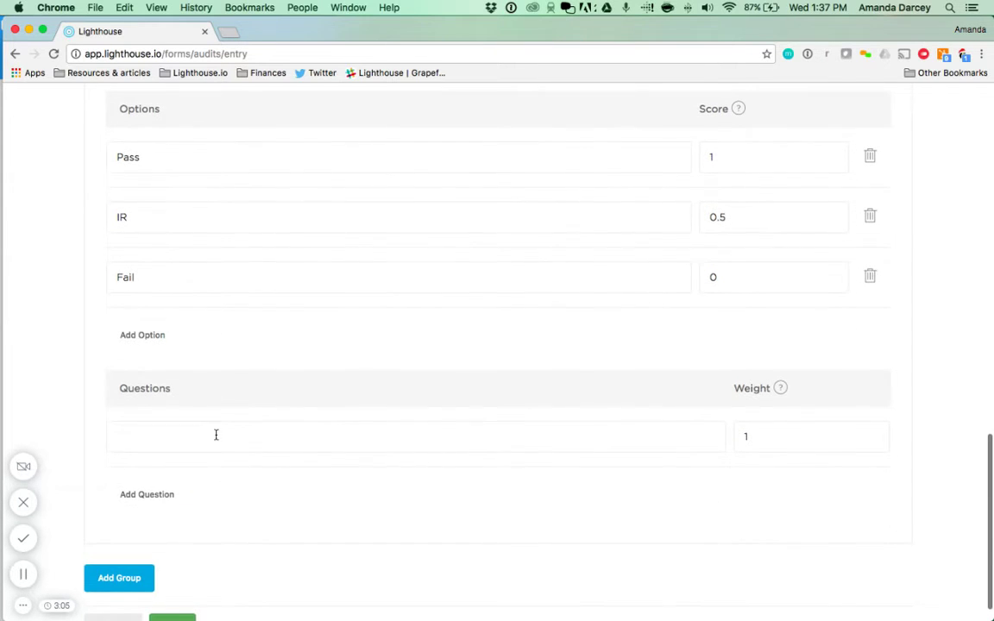
Step: Give Bathroom the questions 'Are the supplies stocked?', 'Are toilets clean?' and 'Are sinks clear?'
{"action": "left_click", "coordinate": [205, 444]}
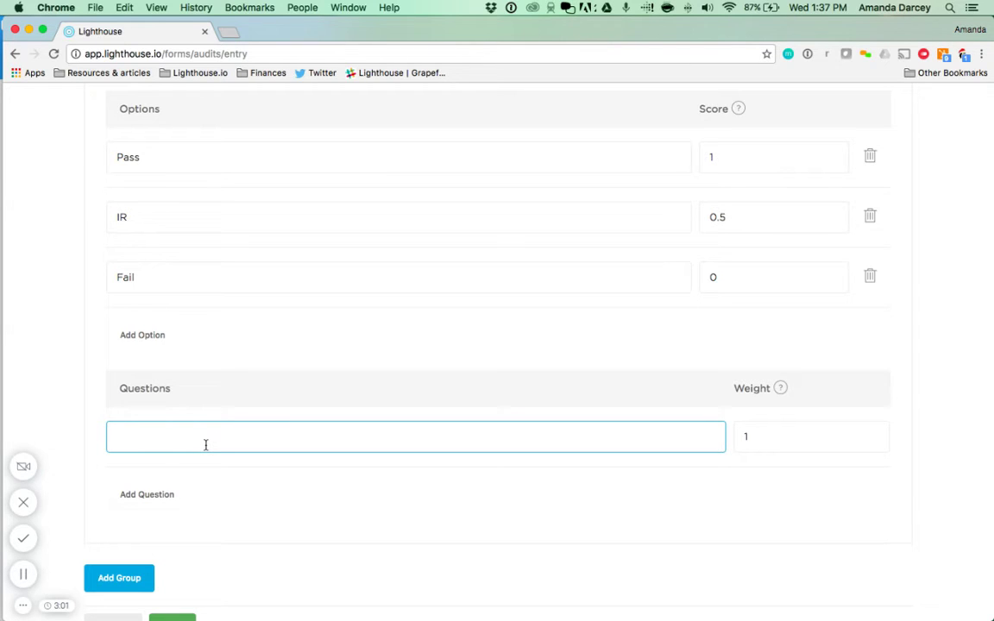
{"action": "type", "text": "Are the su"}
{"action": "type", "text": "pplied"}
{"action": "key", "text": "BackSpace"}
{"action": "key", "text": "BackSpace"}
{"action": "type", "text": "es "}
{"action": "type", "text": "stocked?"}
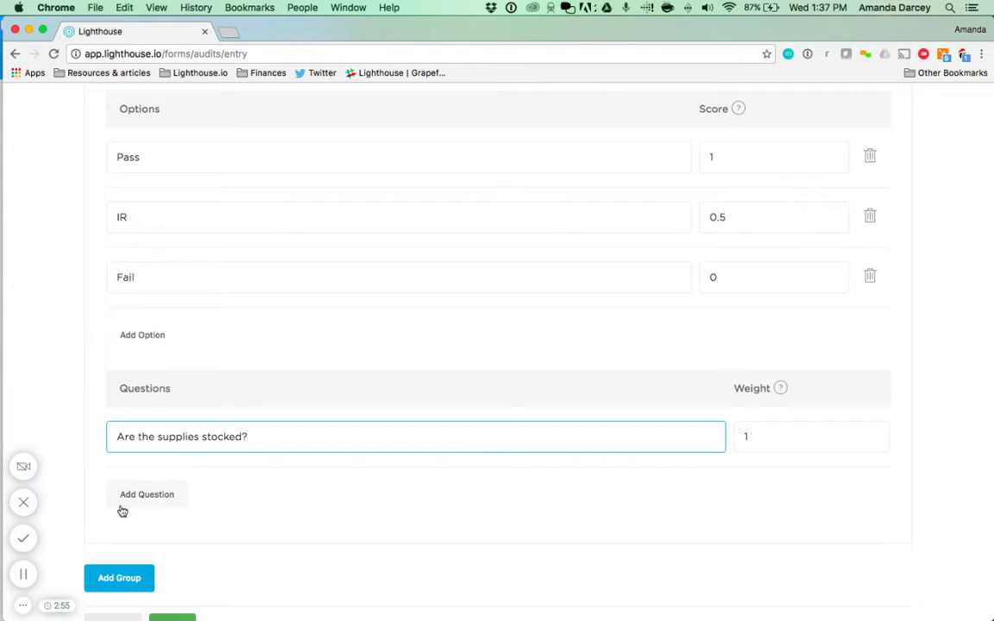
{"action": "left_click", "coordinate": [122, 512]}
{"action": "type", "text": "Are to"}
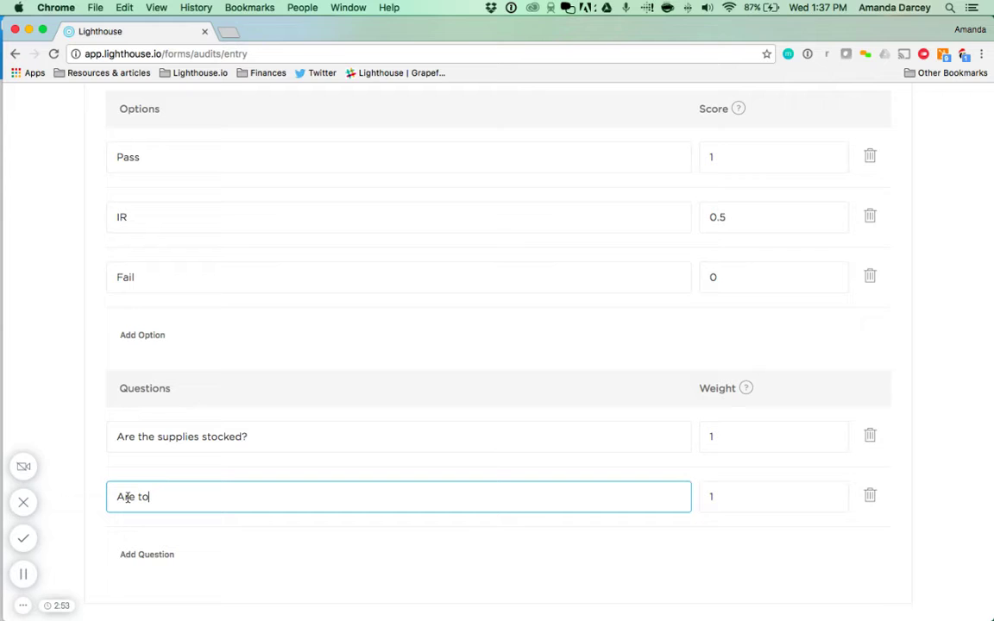
{"action": "type", "text": "ilets clean"}
{"action": "type", "text": "?"}
{"action": "left_click", "coordinate": [148, 553]}
{"action": "type", "text": "A"}
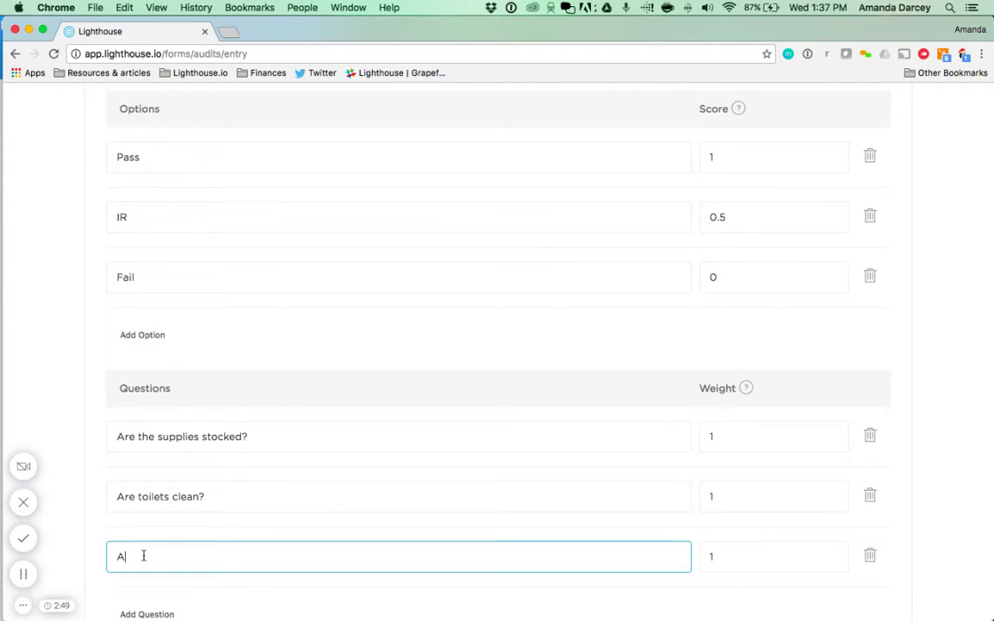
{"action": "type", "text": "re sinks"}
{"action": "type", "text": " clear?"}
{"action": "scroll", "coordinate": [154, 524], "scroll_direction": "down", "scroll_amount": 2}
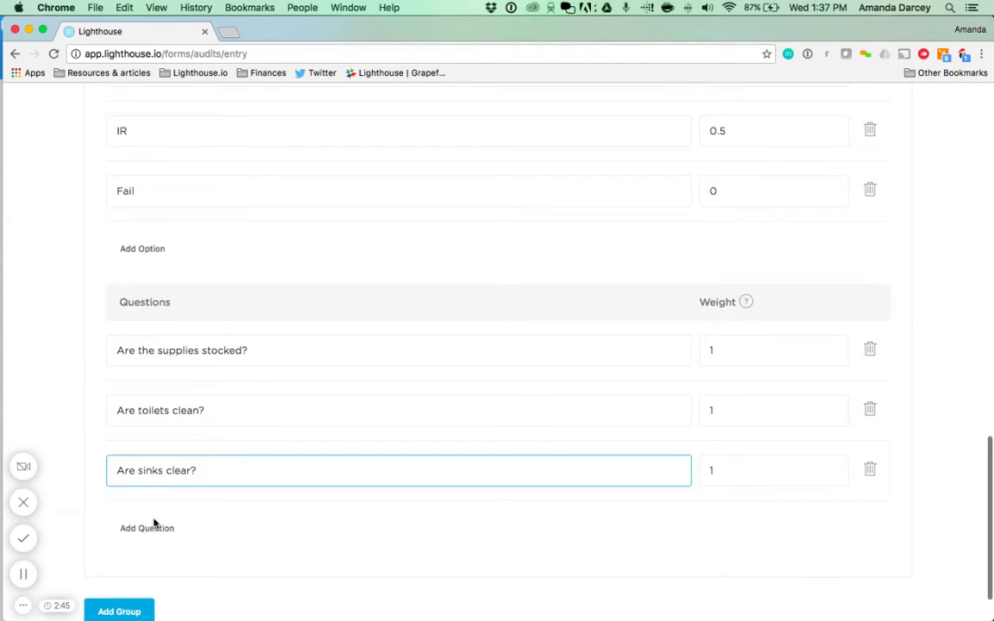
{"action": "scroll", "coordinate": [155, 524], "scroll_direction": "down", "scroll_amount": 2}
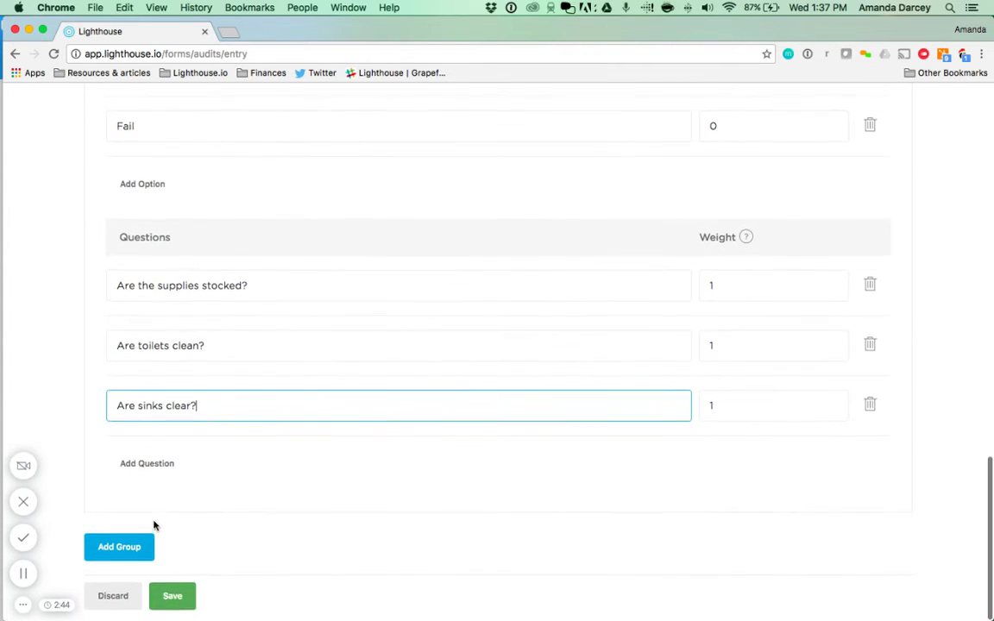
Step: Save the Test Inspection audit
{"action": "left_click", "coordinate": [186, 602]}
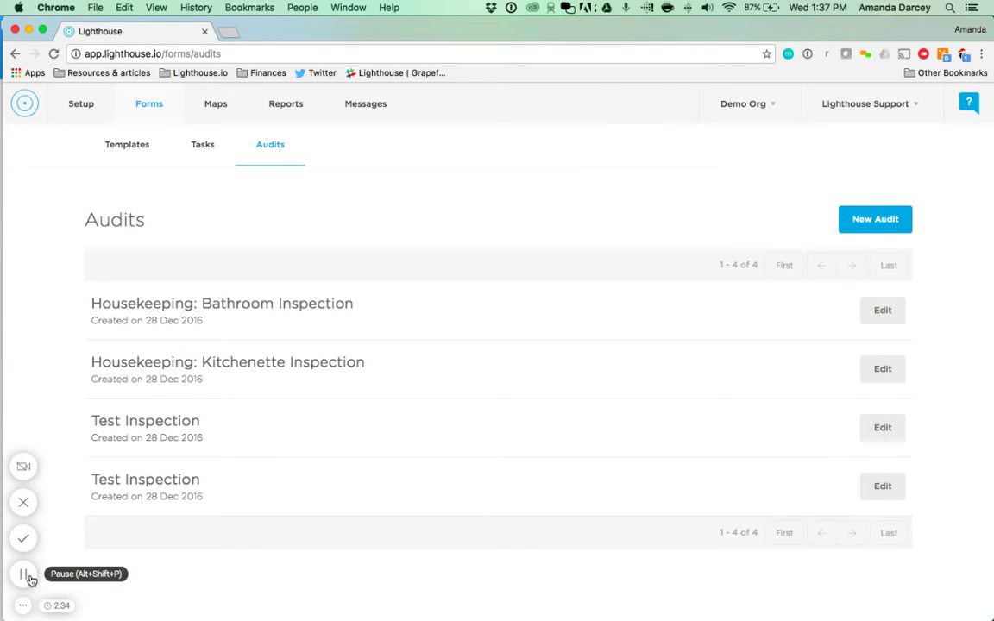
{"action": "mouse_move", "coordinate": [1, 501]}
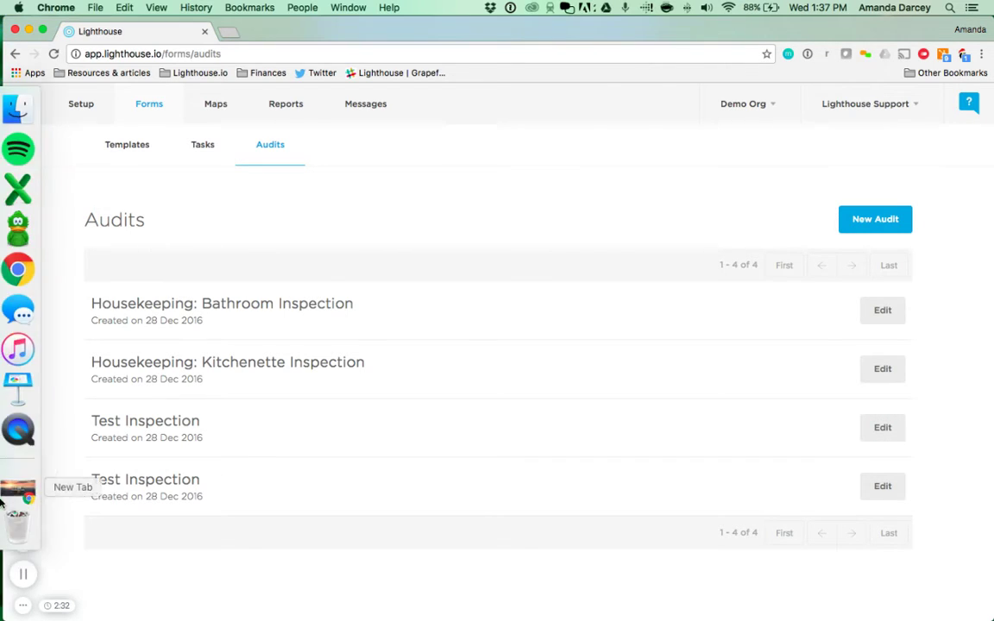
Step: Bring up the mirrored iPhone showing the Lighthouse mobile app in QuickTime Player
{"action": "left_click", "coordinate": [19, 426]}
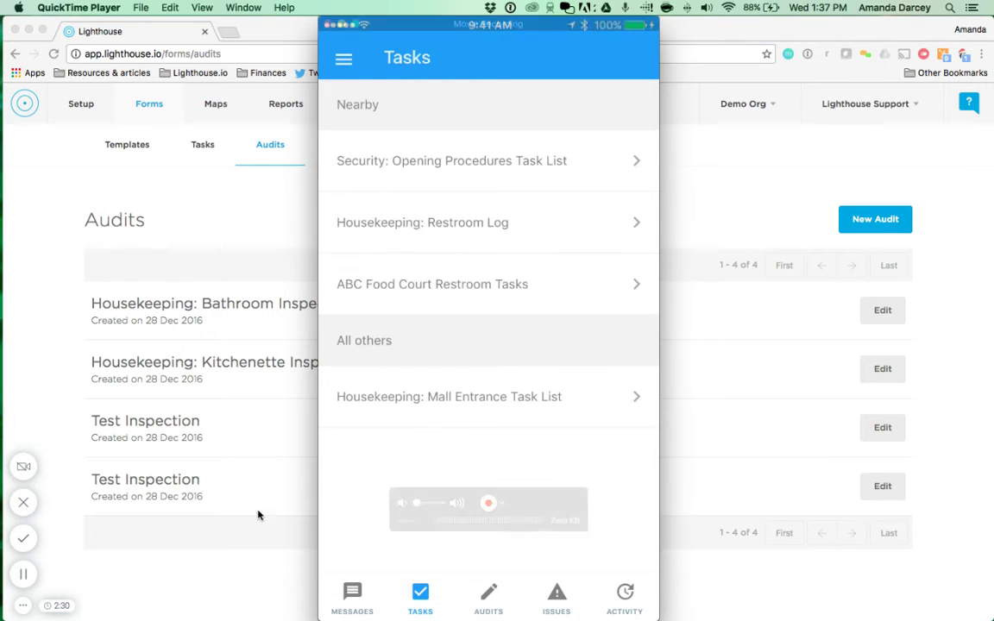